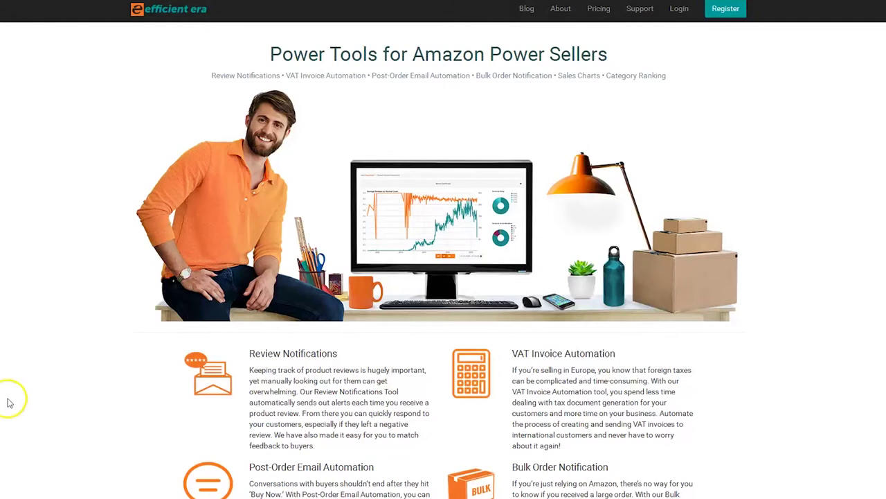
Log in to the Efficient Era seller account from the home page to reach the dashboard.
click(680, 9)
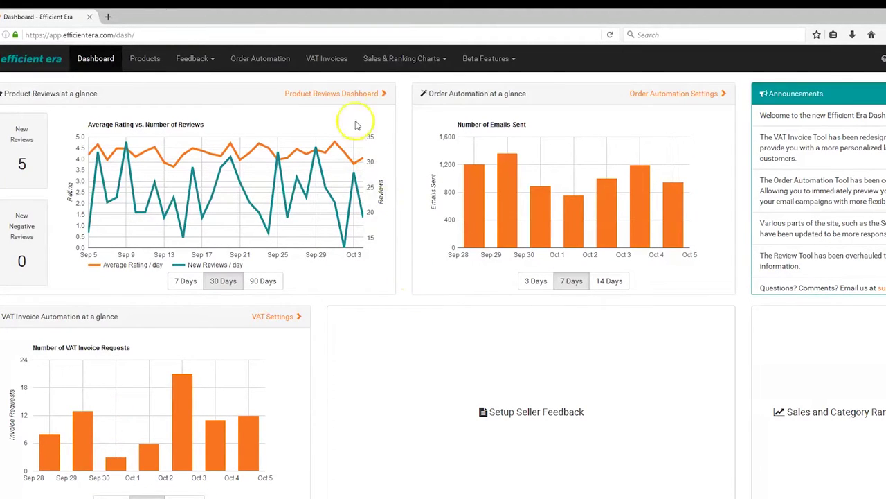
Open VAT Invoices and scroll down past the three VAT registrations.
click(328, 59)
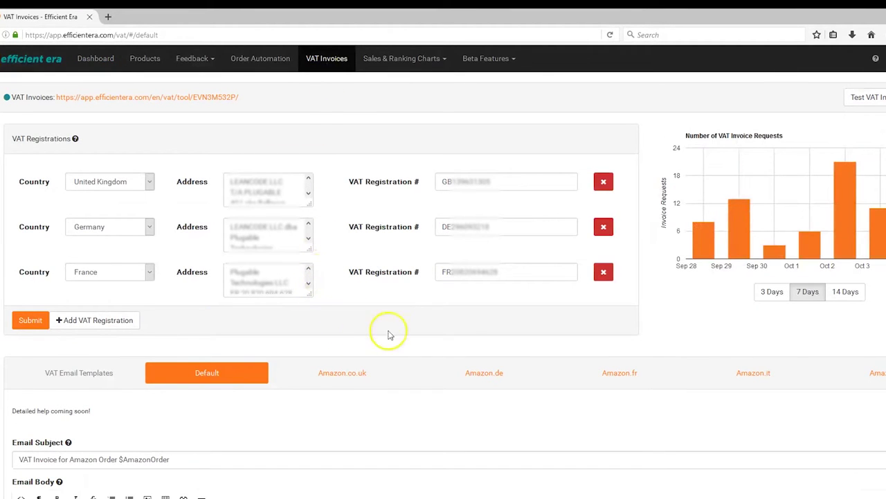
scroll(450, 334, down, 3)
scroll(450, 336, down, 1)
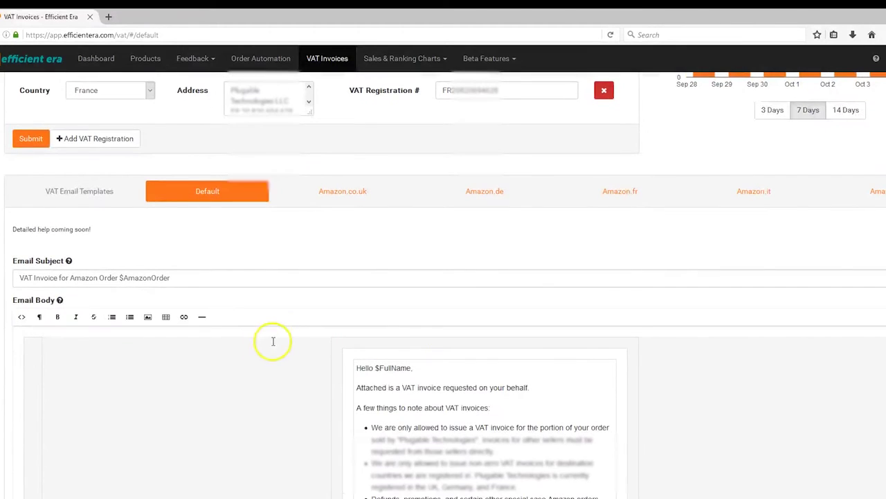
Look over the Default email template's body and subject line.
click(267, 344)
scroll(615, 404, down, 1)
scroll(615, 405, down, 3)
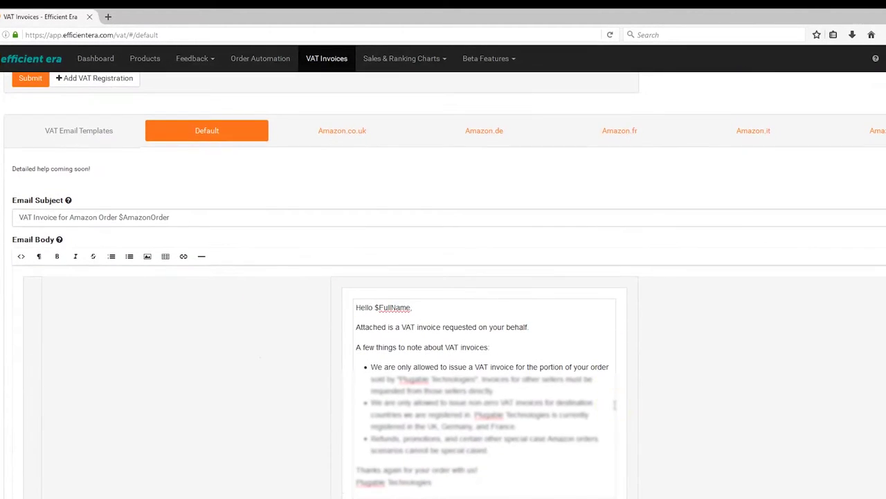
scroll(615, 406, up, 4)
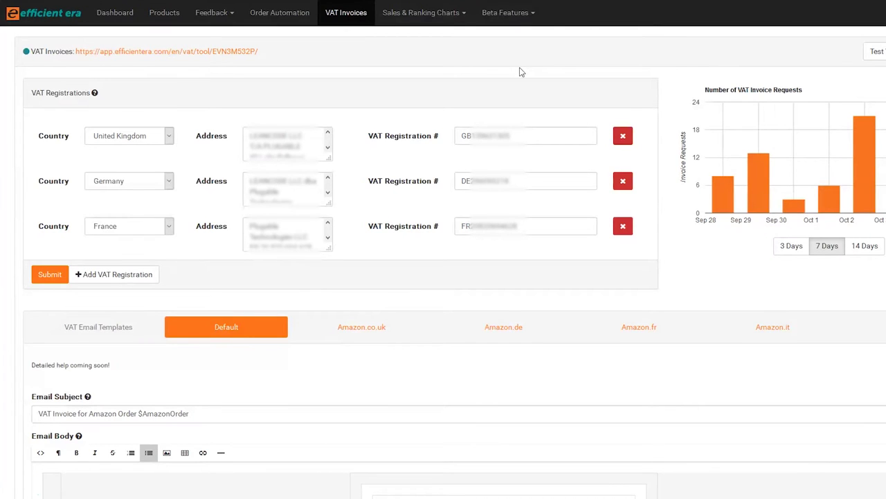
scroll(521, 72, down, 5)
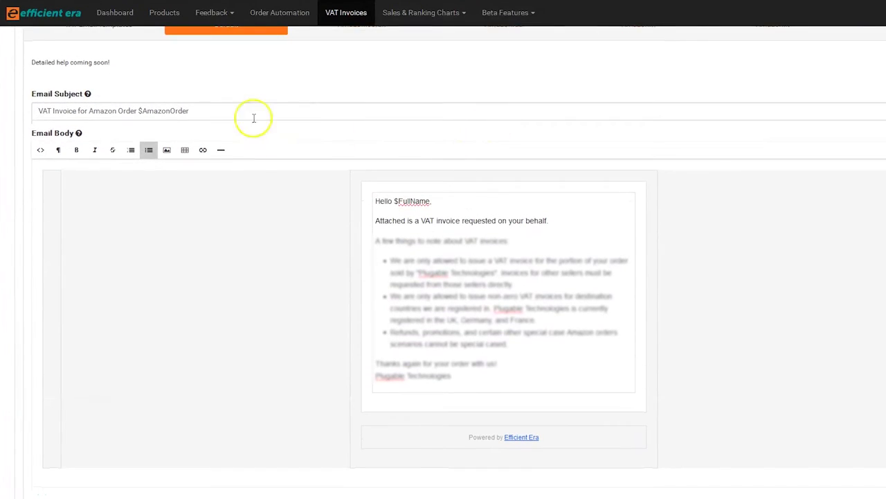
drag(253, 117, 35, 114)
click(602, 265)
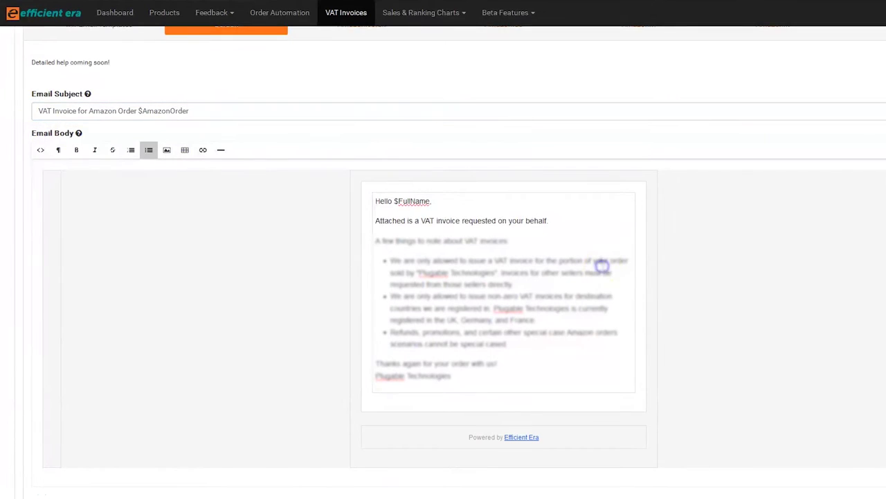
scroll(755, 311, up, 5)
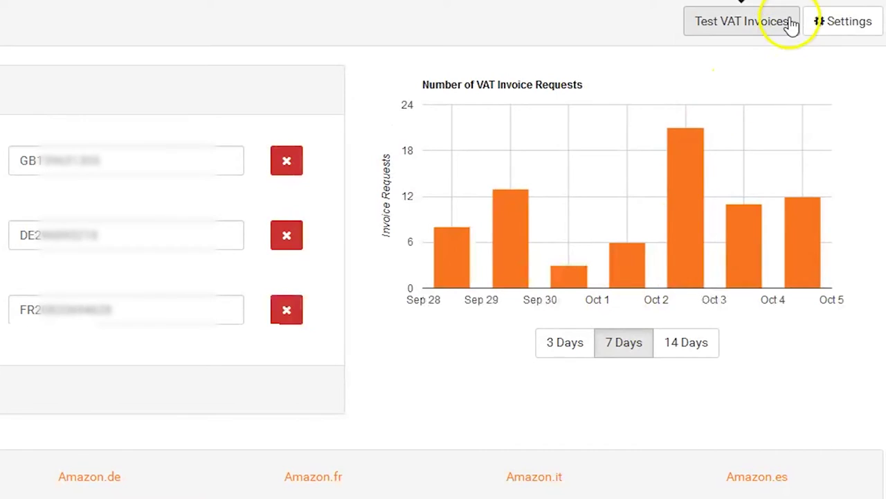
Submit a test VAT invoice with a sample Amazon order ID, test e-mail and GB VAT number.
click(791, 25)
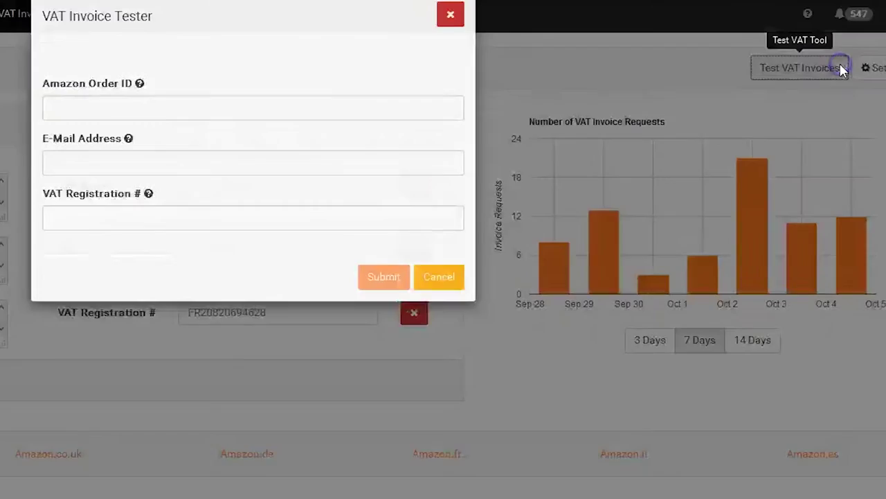
click(209, 131)
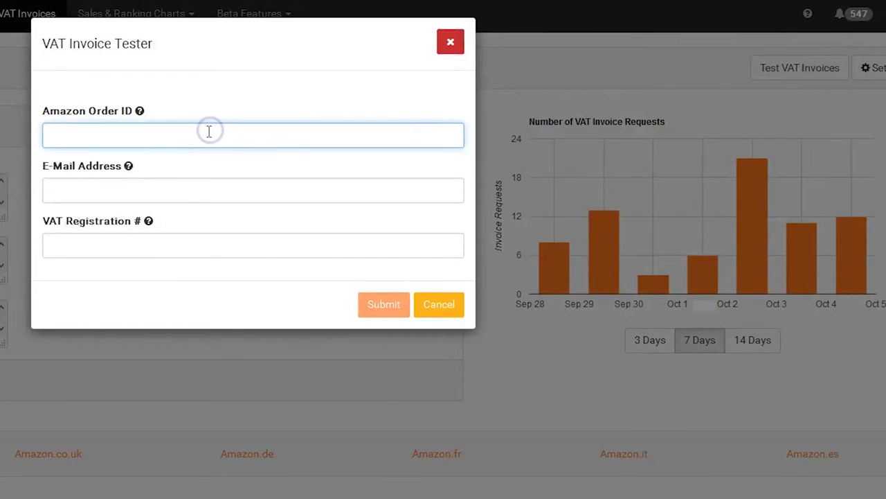
text(123-1234567-1234567)
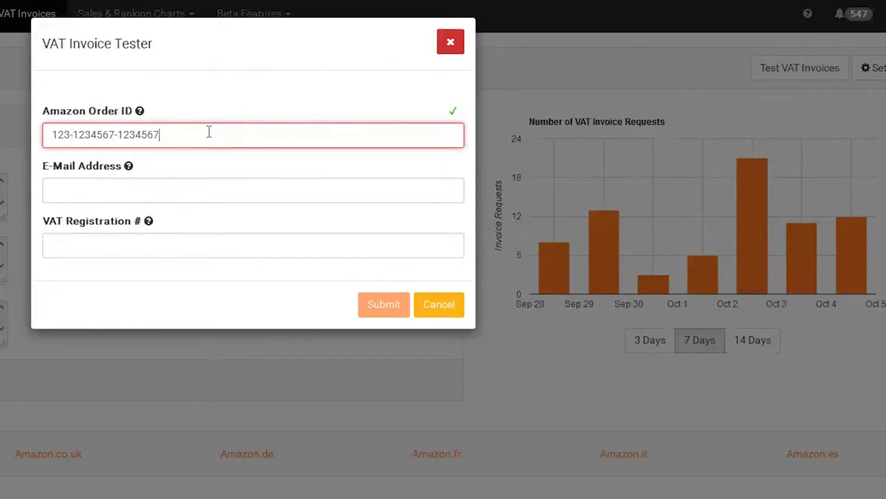
key(Tab)
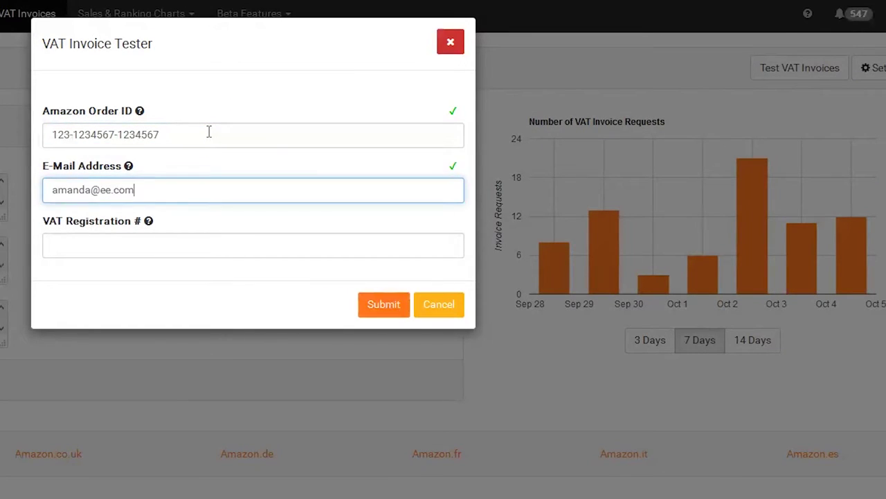
key(Tab)
text(GB1234567)
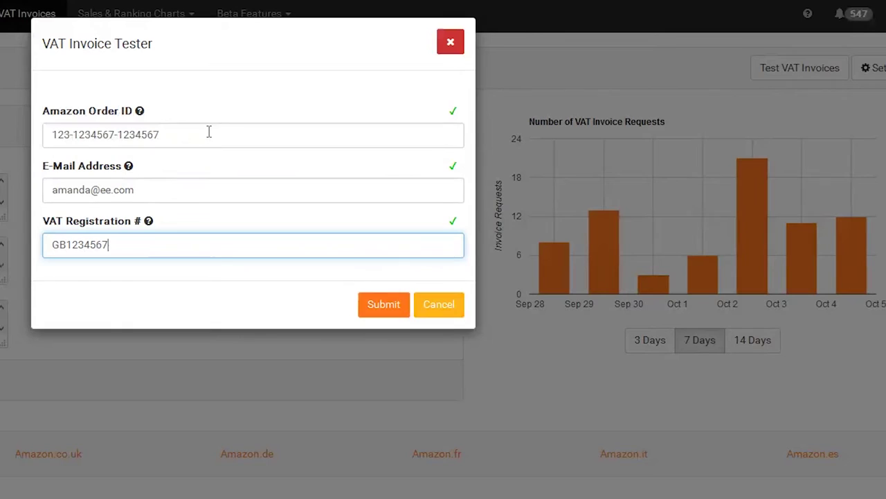
click(385, 303)
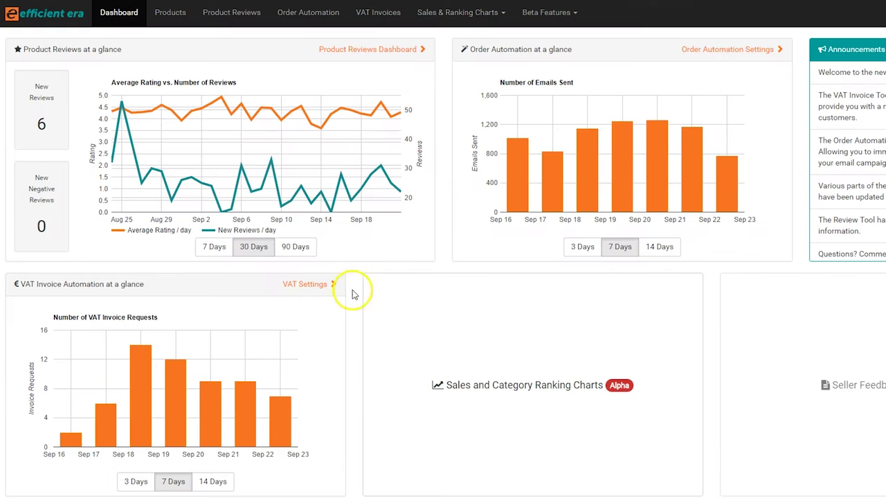
Add a new VAT registration row with Albania as its country.
click(389, 18)
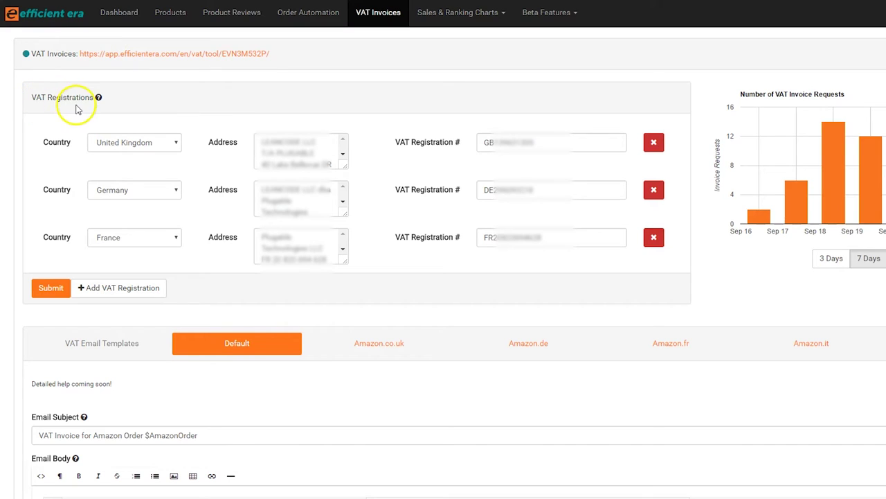
click(104, 292)
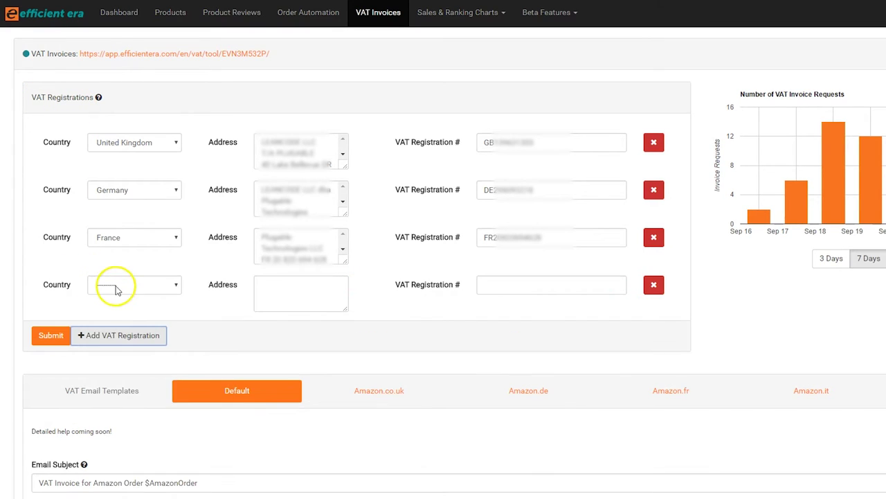
click(116, 290)
click(110, 310)
Give the Albania row the address 'Address in Albania' and its VAT number, then submit.
click(286, 296)
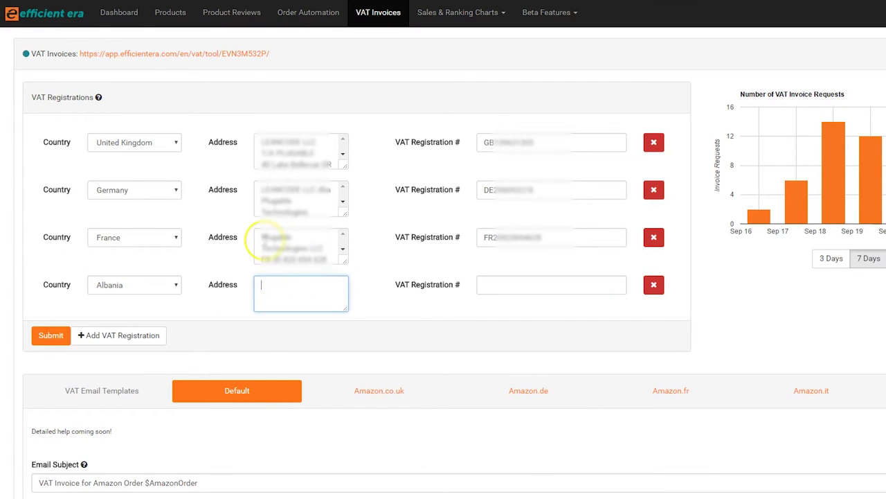
text(Address in Albania)
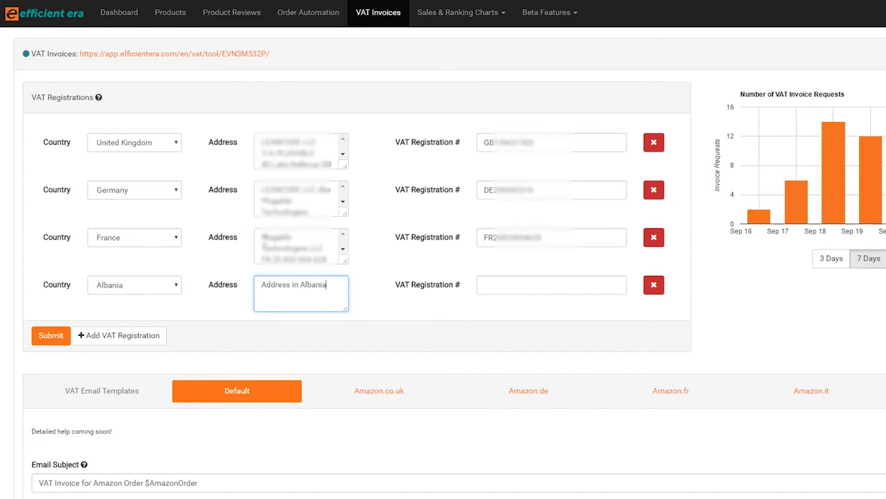
click(457, 284)
text(AB9999999)
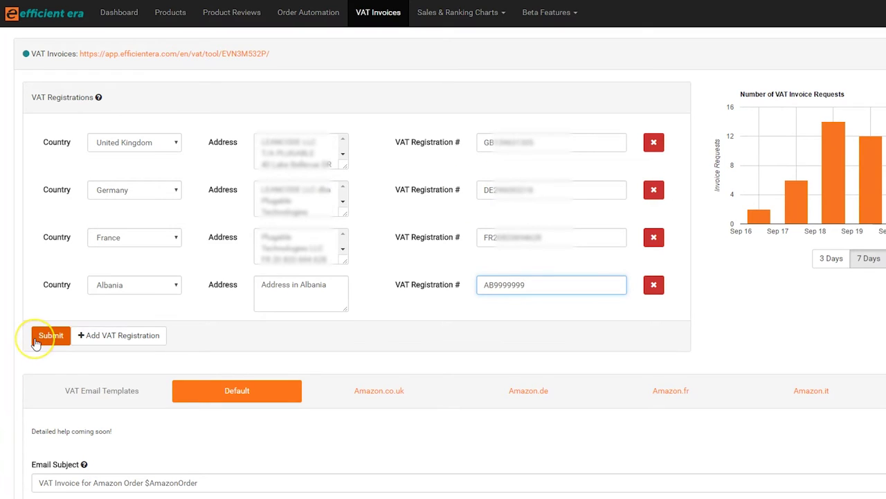
click(46, 336)
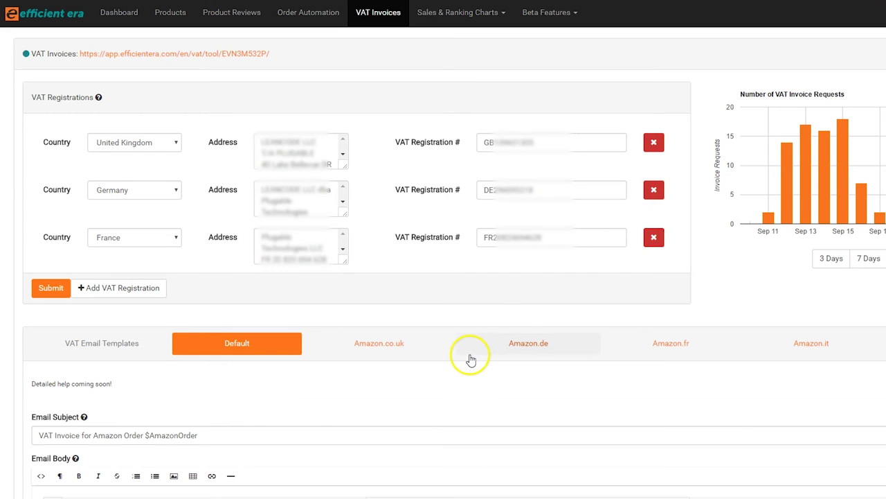
scroll(468, 356, down, 5)
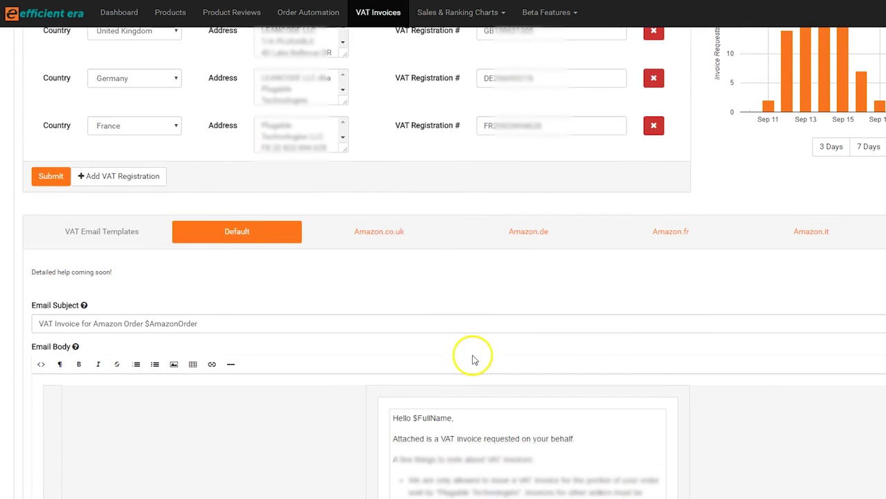
scroll(475, 353, down, 2)
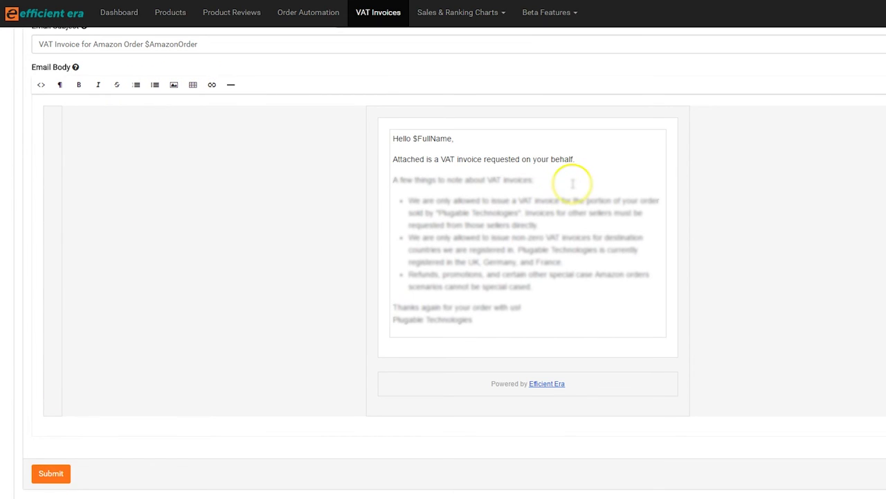
click(564, 146)
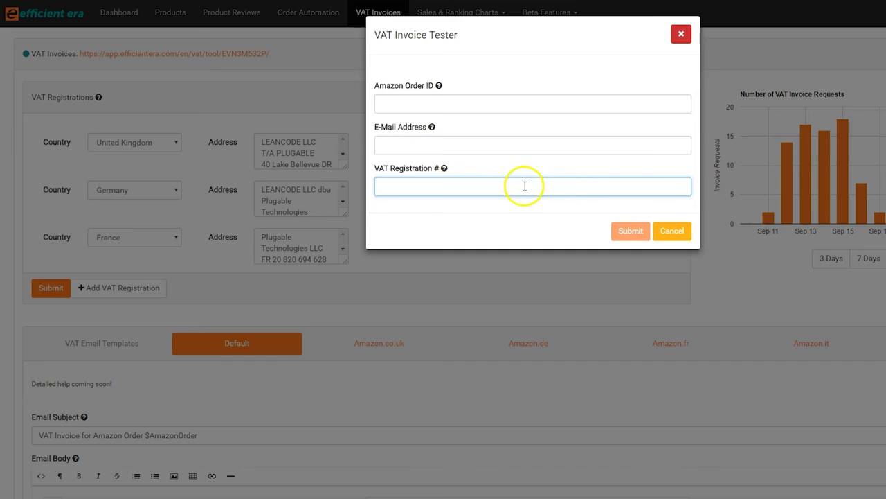
click(615, 498)
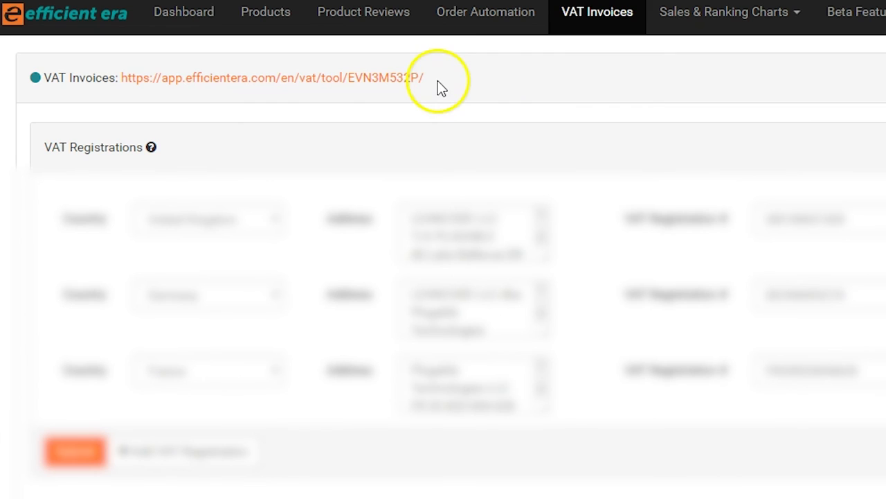
Select the VAT Invoices tool's customer request link at the top of the page.
drag(438, 80, 120, 92)
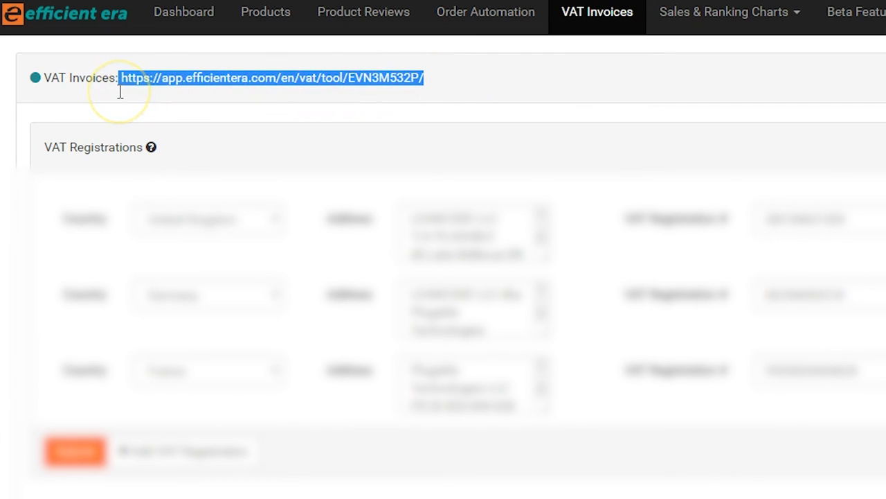